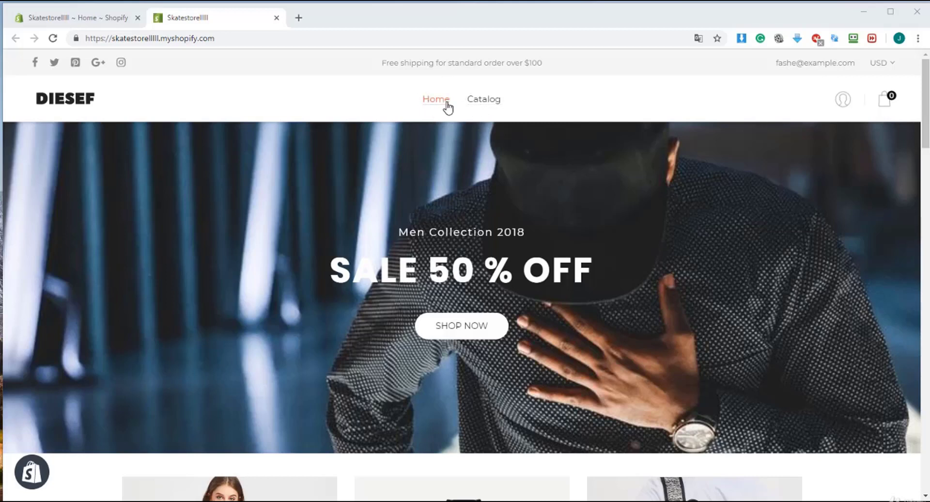
- Open the Main menu for editing in the online store's navigation settings of the Shopify admin
left_click(105, 22)
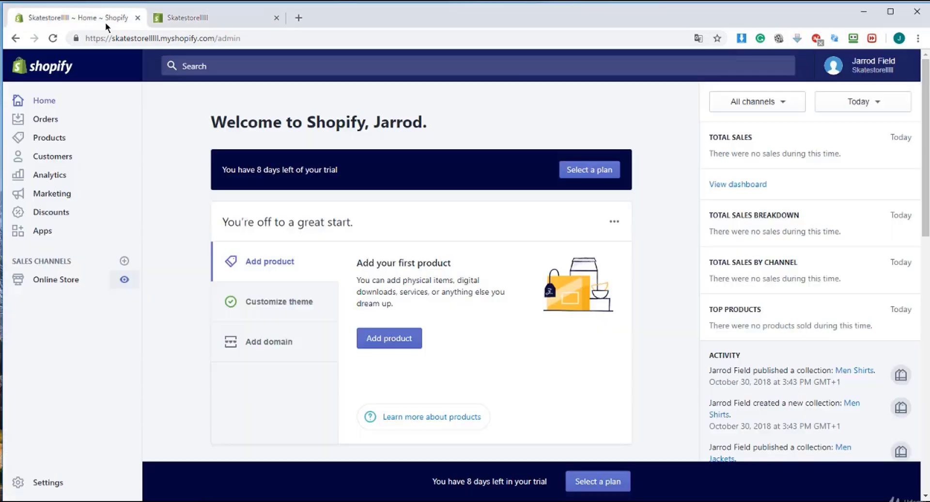
left_click(57, 286)
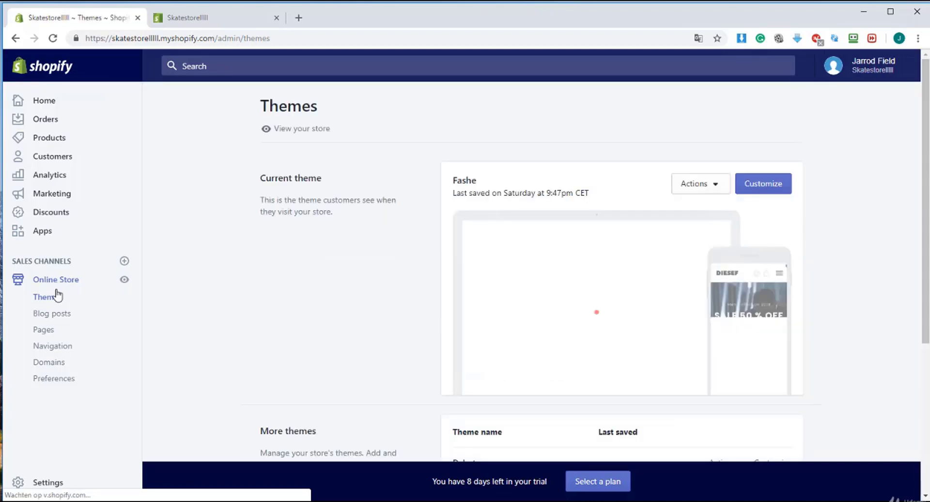
left_click(54, 350)
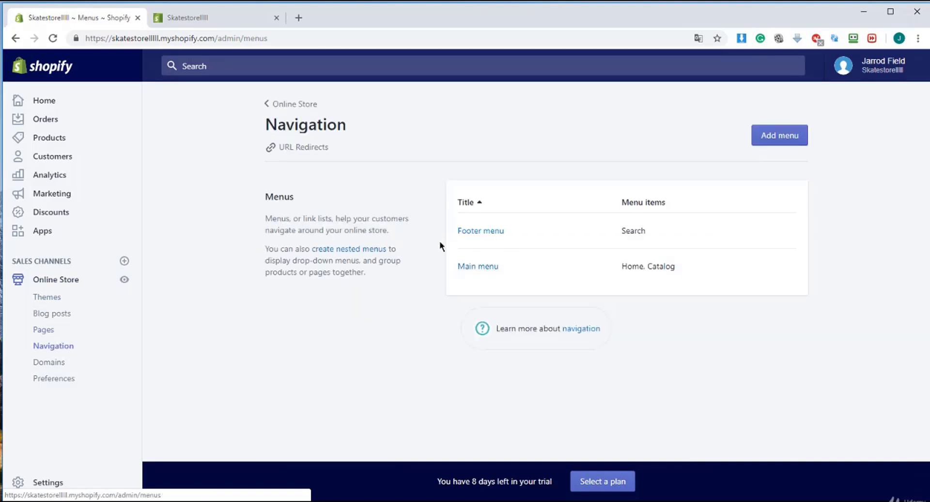
left_click(474, 267)
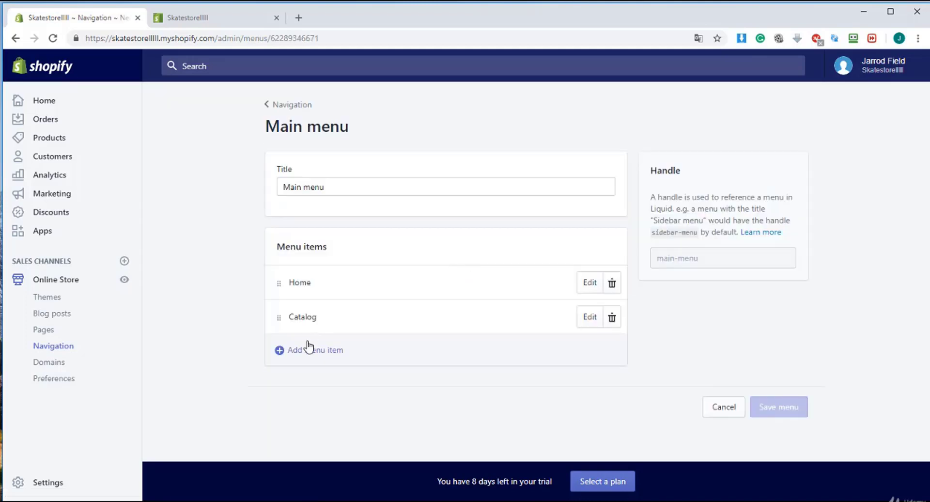
- Add a menu item named Men Jackets to the main menu, linked to the Men Jackets collection
left_click(310, 347)
left_click(297, 350)
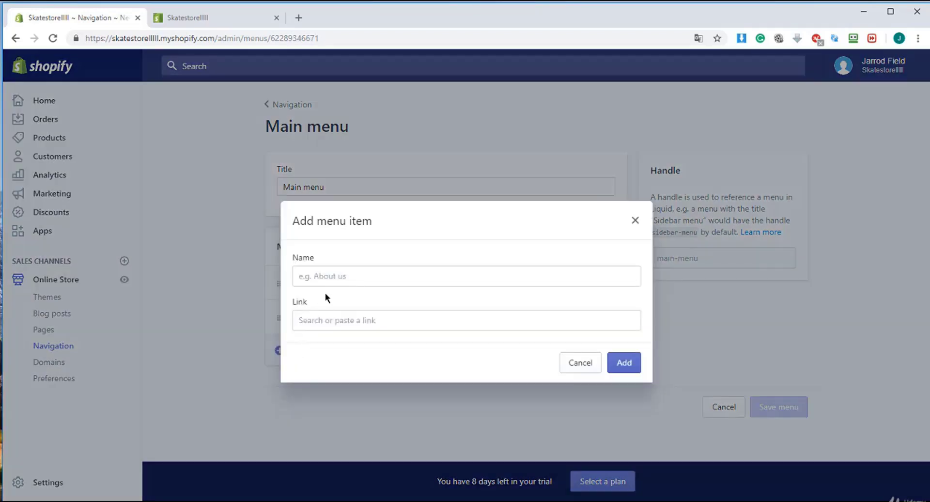
left_click(326, 280)
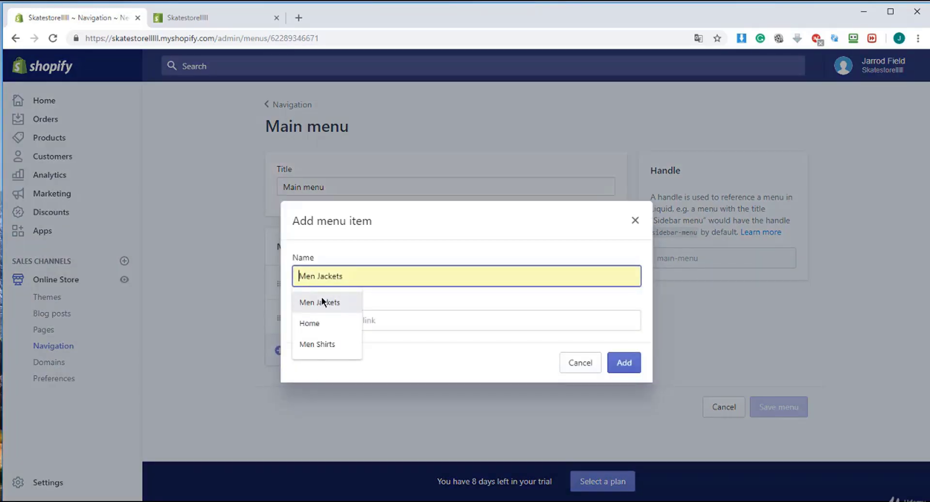
left_click(322, 302)
left_click(320, 319)
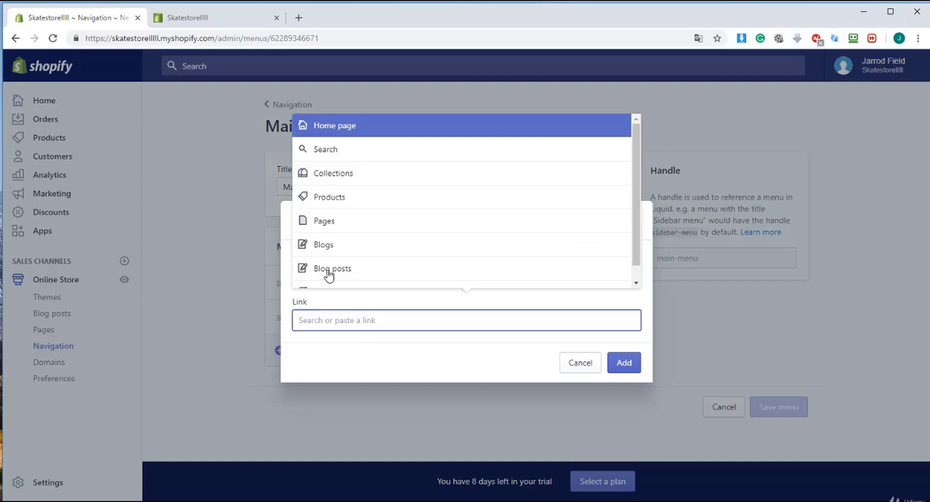
left_click(331, 181)
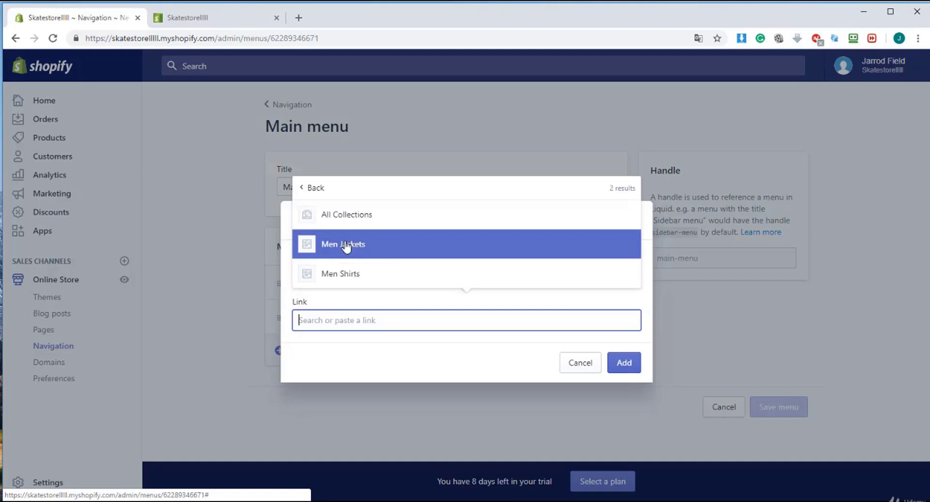
left_click(345, 244)
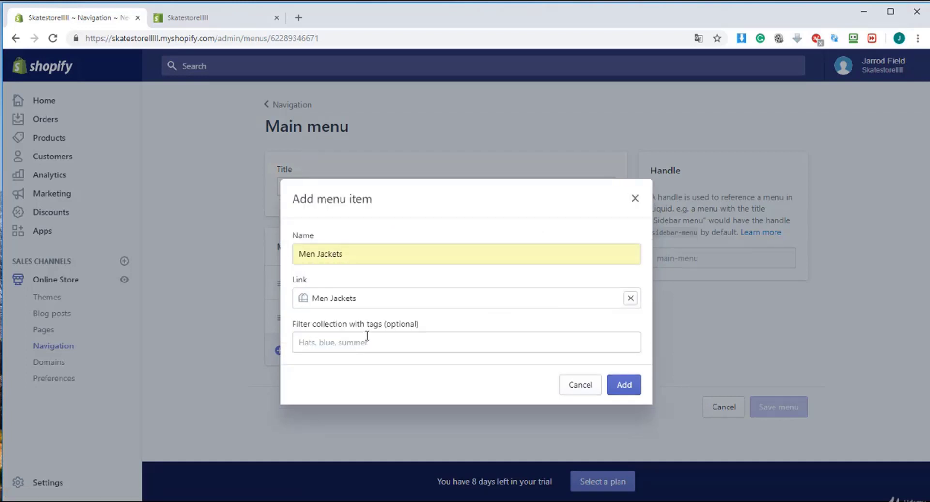
left_click(609, 384)
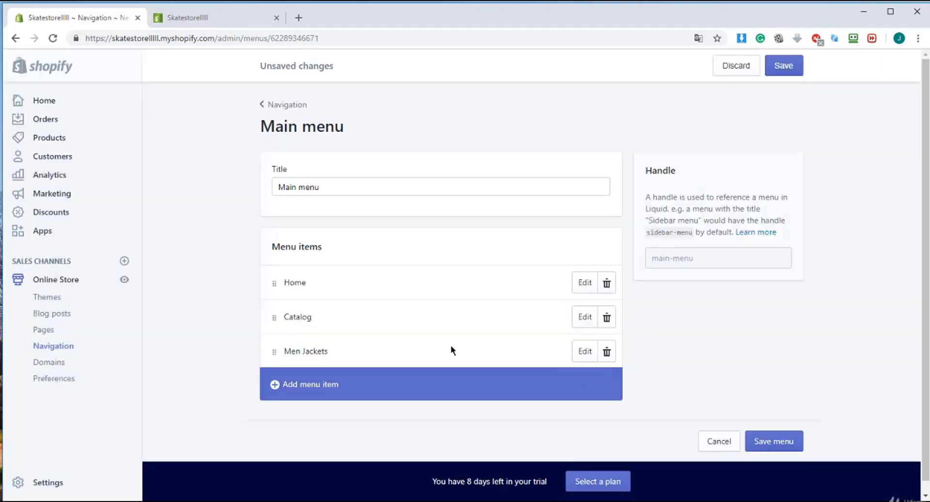
- Add a menu item named Men Shirts to the main menu, linked to the Men Shirts collection
left_click(316, 385)
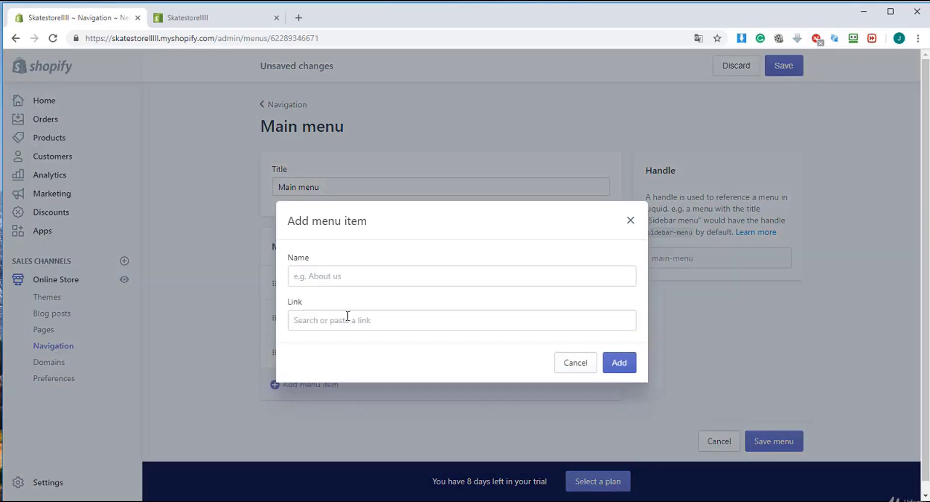
left_click(348, 282)
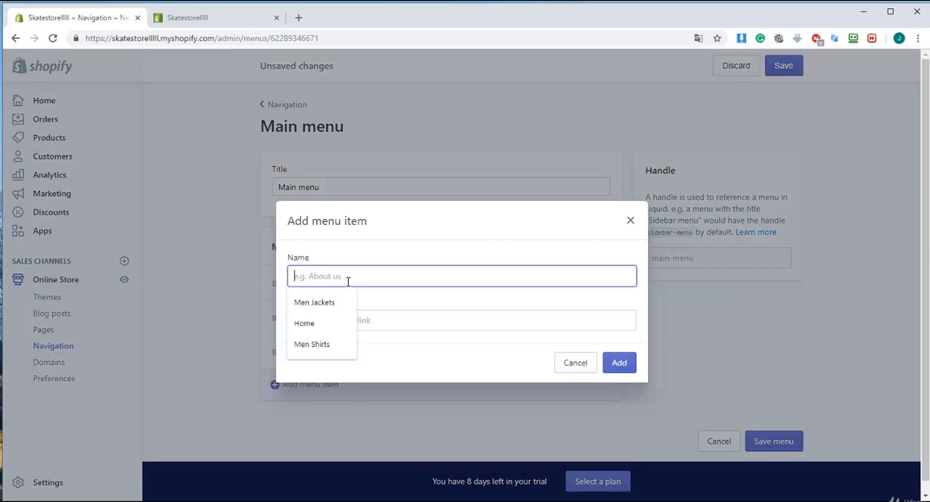
left_click(328, 343)
left_click(332, 320)
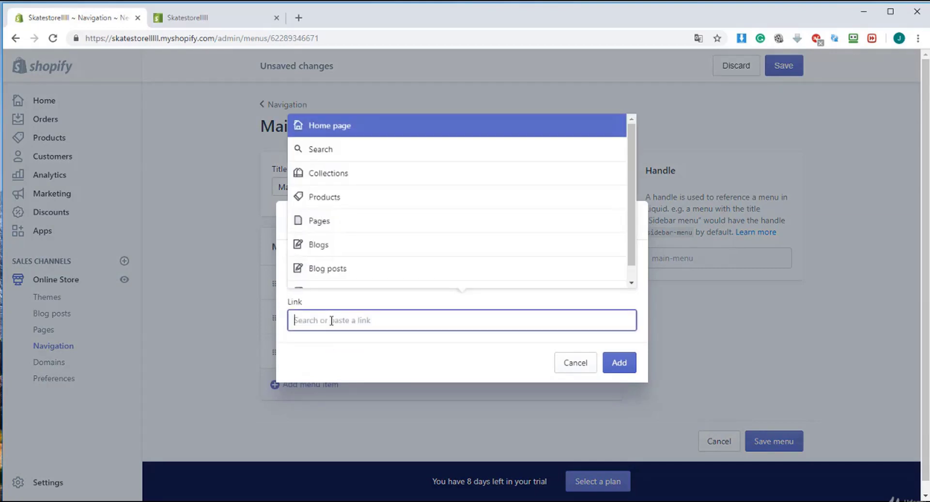
left_click(344, 184)
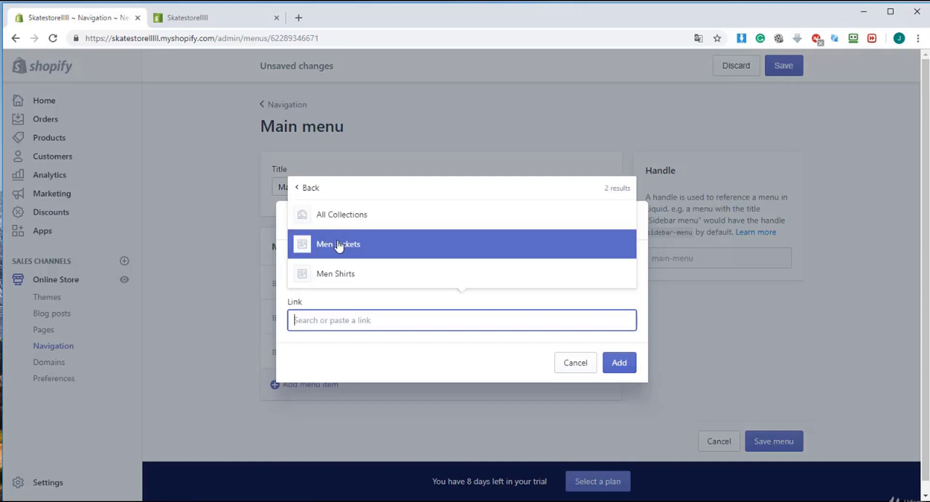
left_click(339, 273)
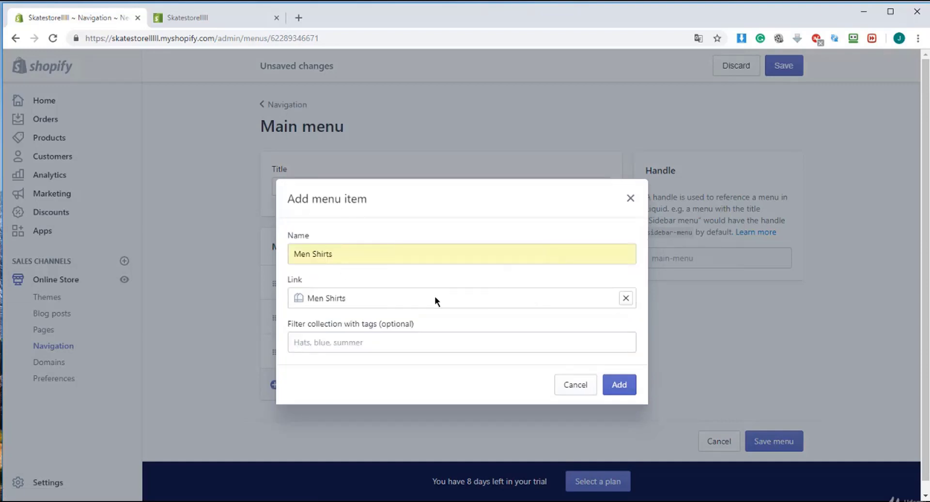
left_click(614, 380)
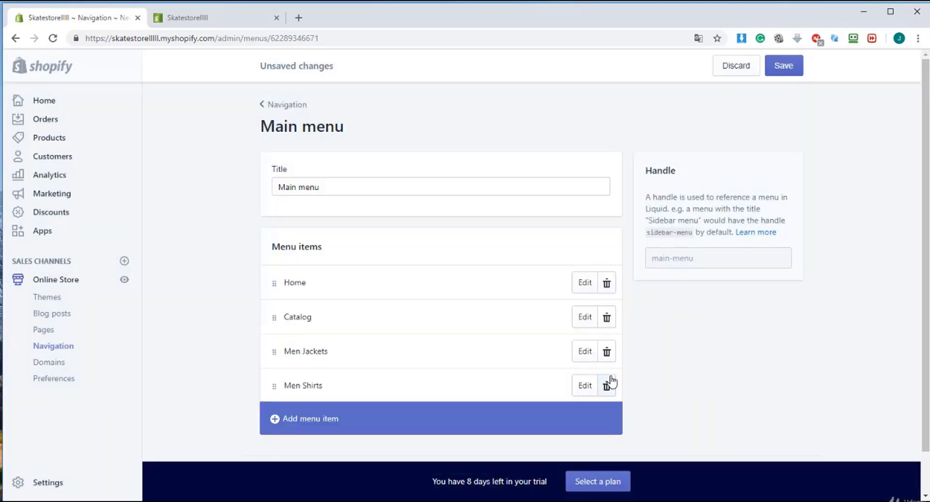
- Save the main menu with the two new collection items
scroll(787, 147, "down", 1)
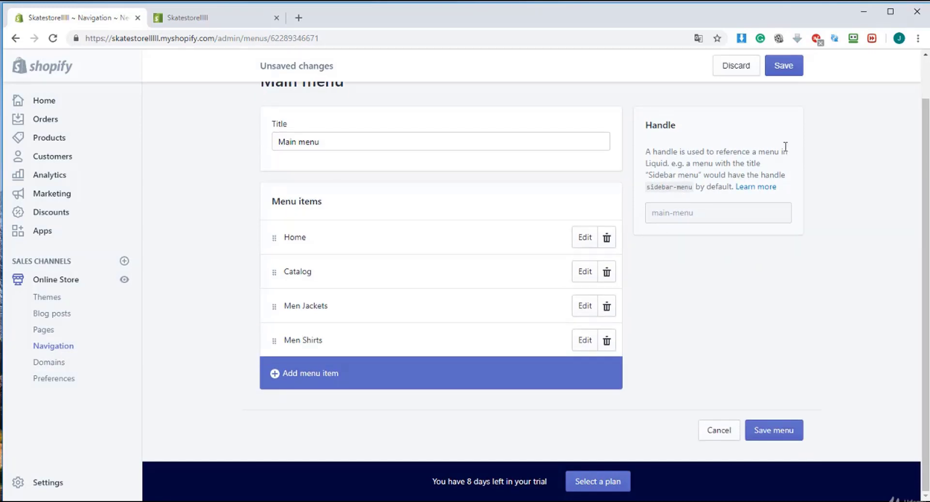
scroll(787, 147, "up", 1)
scroll(727, 338, "down", 1)
left_click(763, 432)
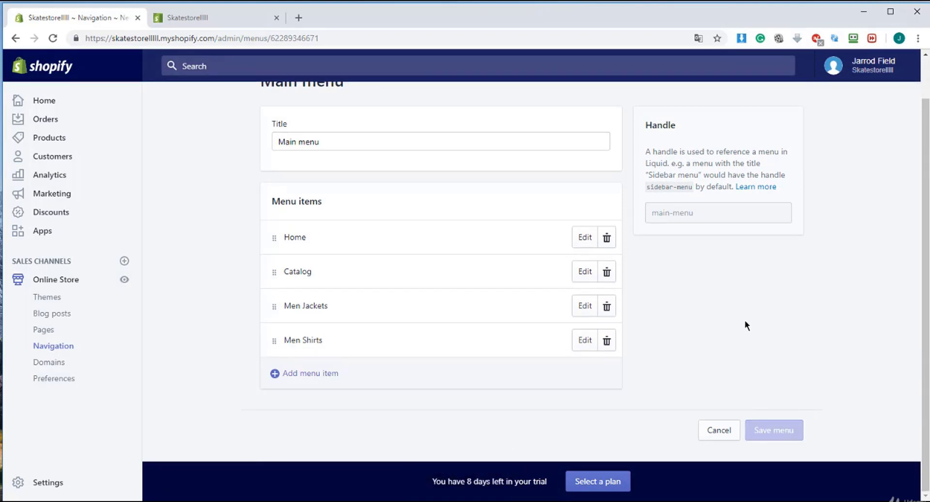
scroll(737, 286, "up", 1)
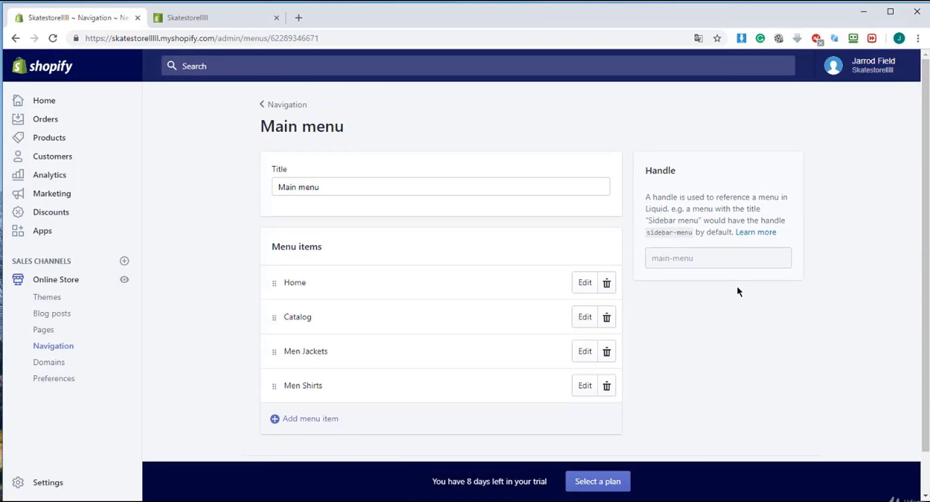
- Switch to the live storefront and reload its home page to check the header navigation
left_click(230, 20)
left_click(229, 34)
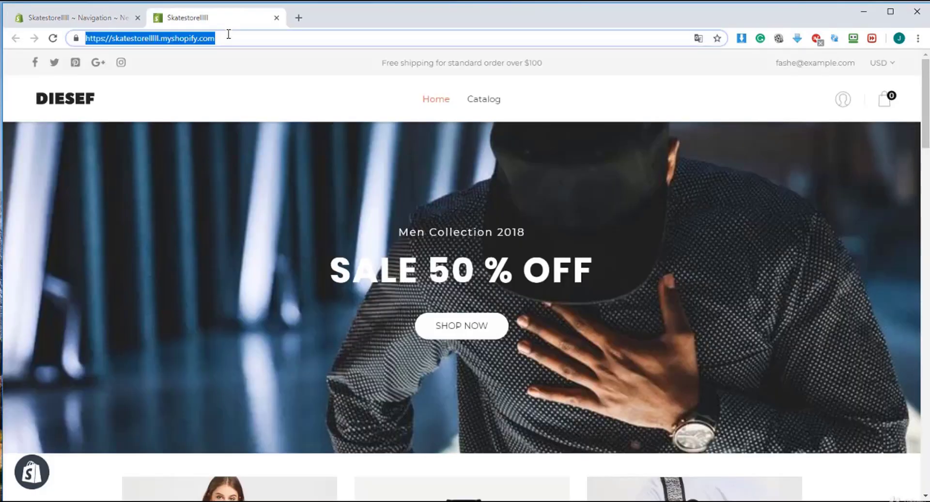
key("Return")
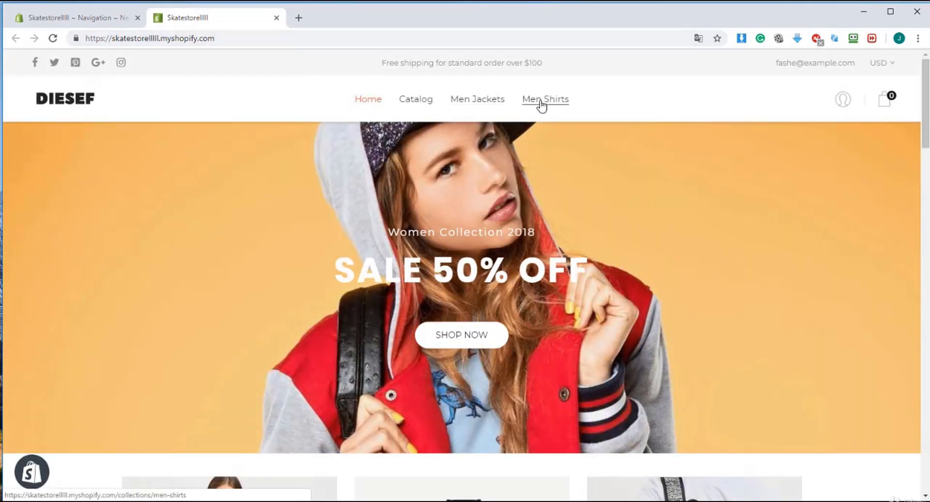
- Open the Men Jackets and Men Shirts collection pages from the storefront header and look them over
left_click(489, 103)
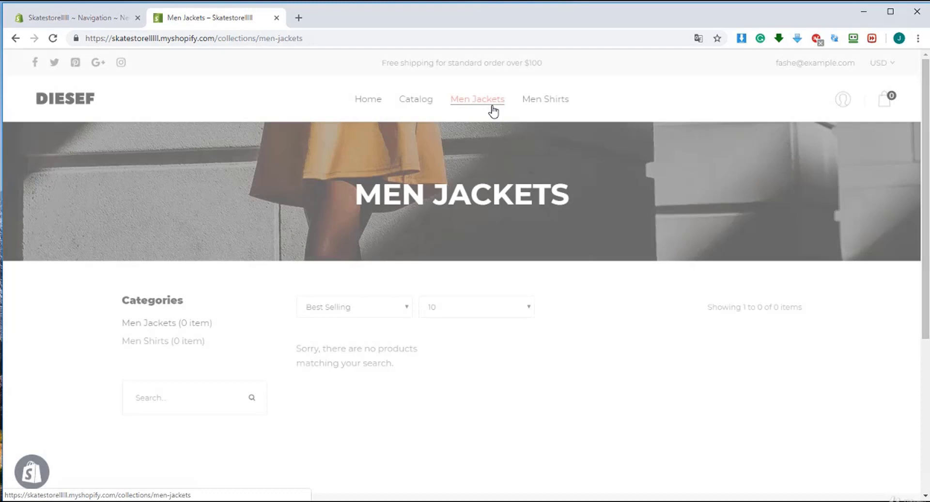
scroll(510, 114, "down", 4)
scroll(447, 150, "up", 2)
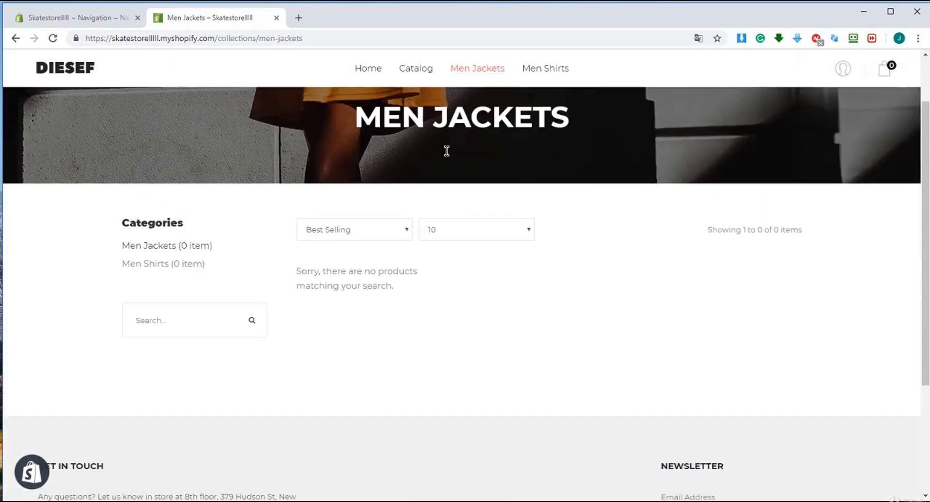
scroll(447, 151, "up", 1)
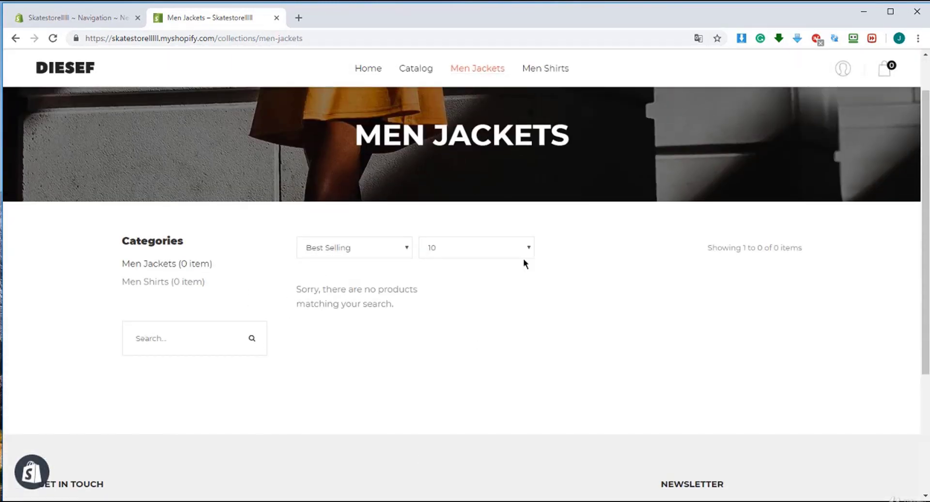
left_click(544, 73)
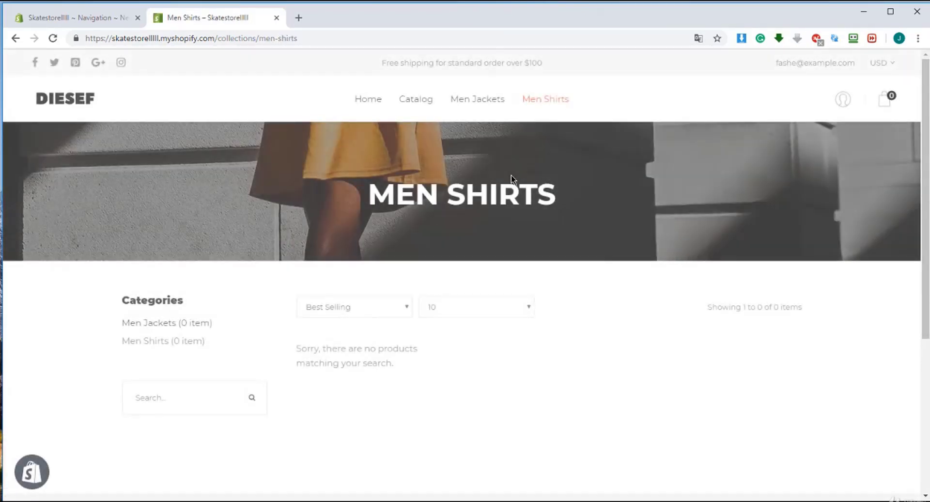
scroll(384, 333, "down", 1)
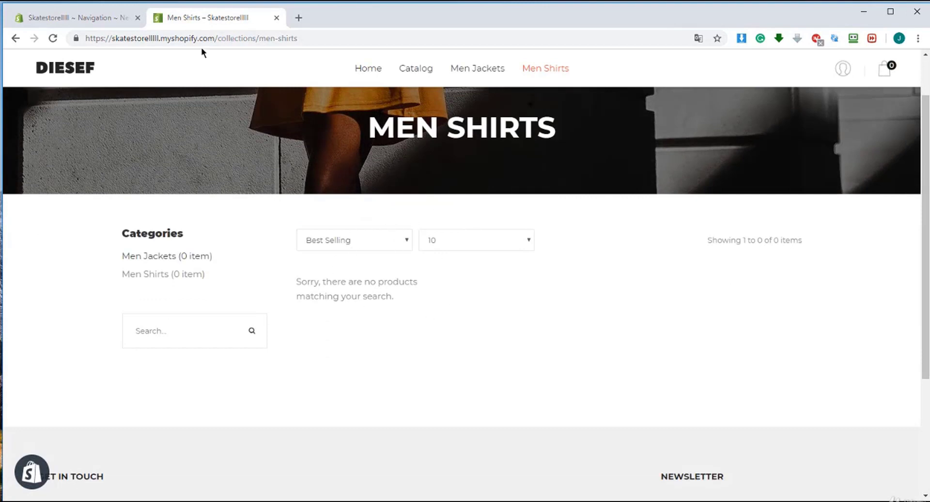
- Back in the Shopify admin, add a main menu item named SubPage linked to the Men Shirts collection and nest it under Men Shirts
left_click(125, 22)
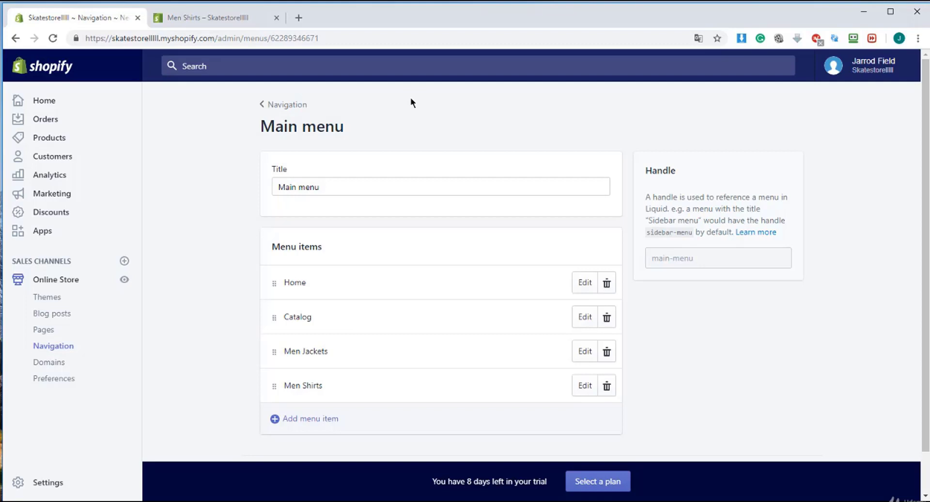
scroll(418, 84, "down", 1)
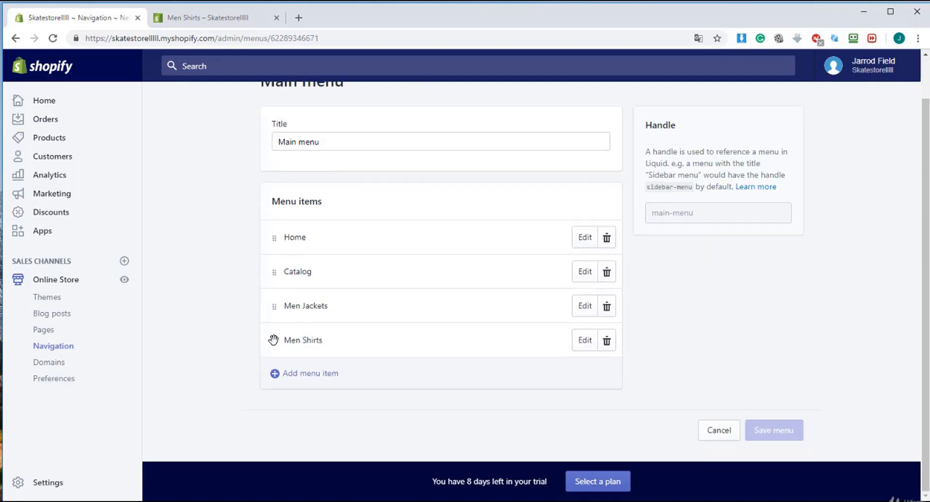
left_click(294, 374)
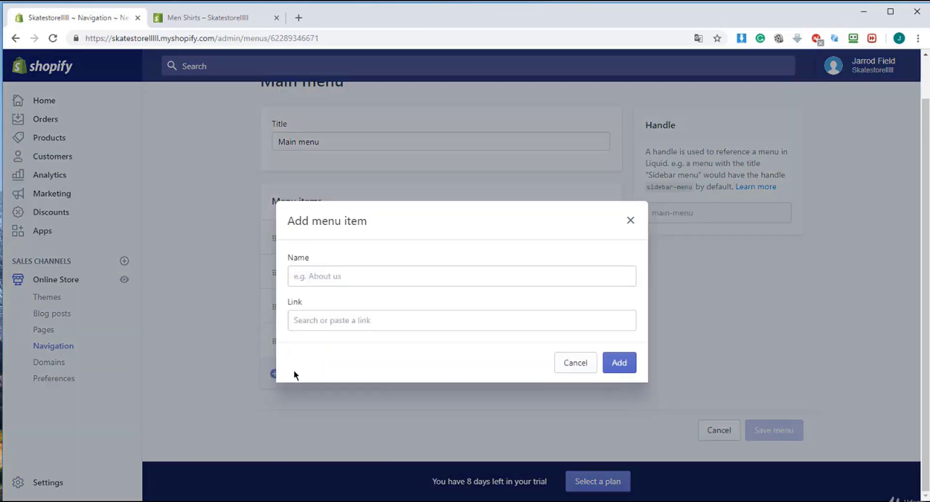
left_click(326, 283)
type("SubPage")
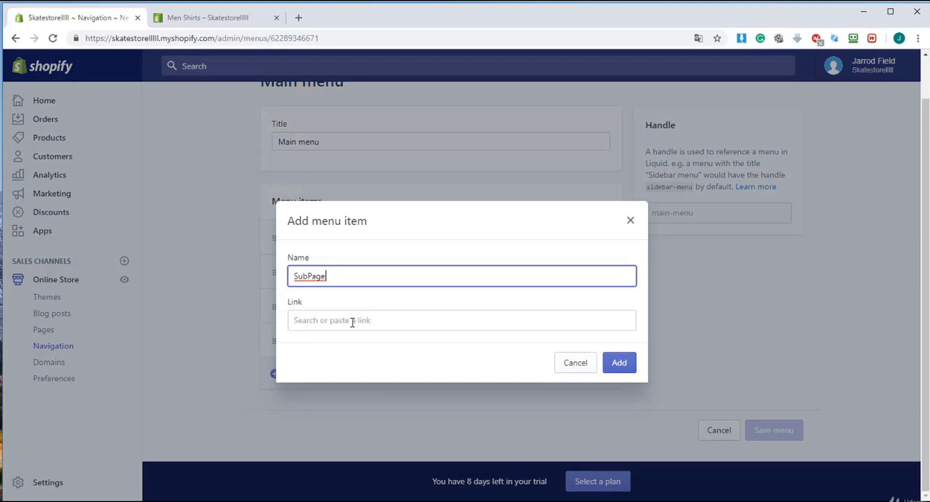
left_click(353, 321)
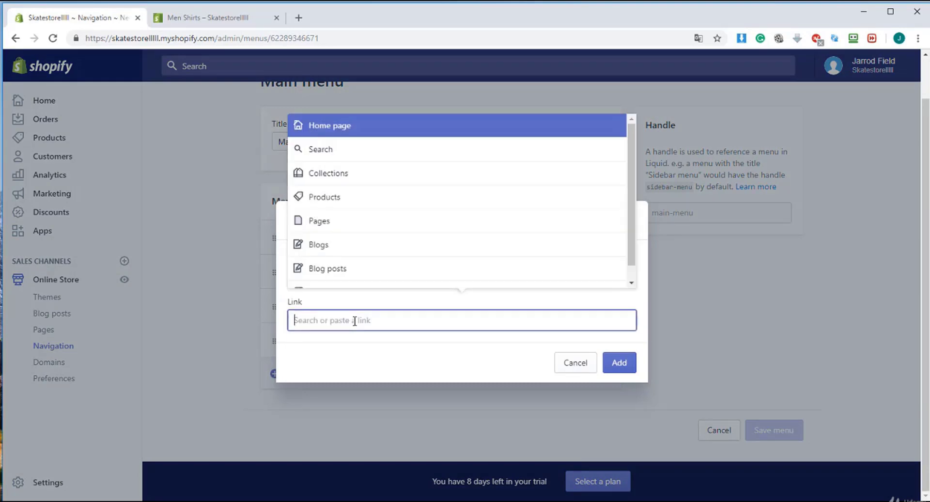
left_click(349, 183)
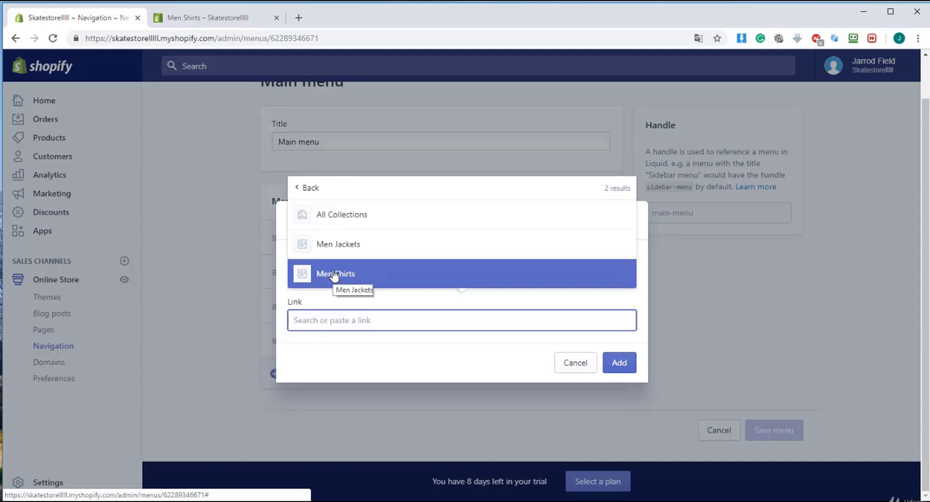
left_click(334, 275)
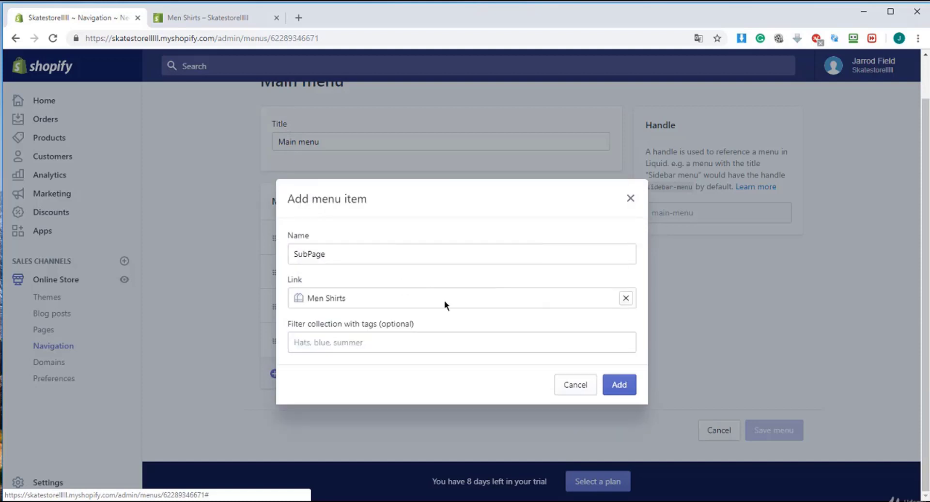
left_click(609, 387)
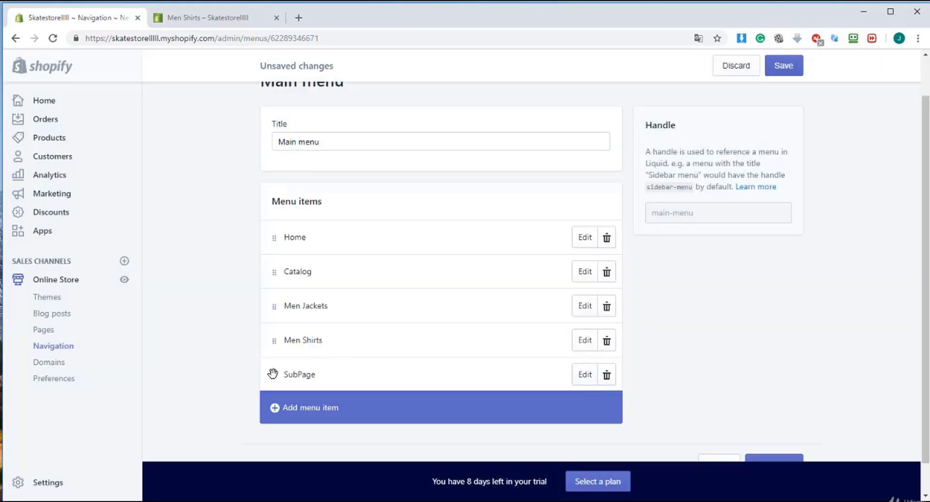
left_click_drag(273, 373, 323, 382)
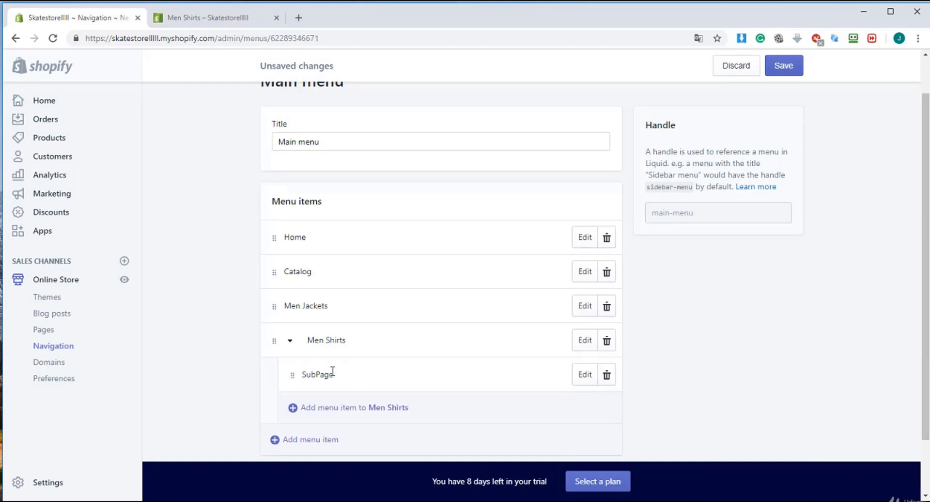
- Save the main menu with the SubPage item nested under Men Shirts
scroll(357, 362, "down", 2)
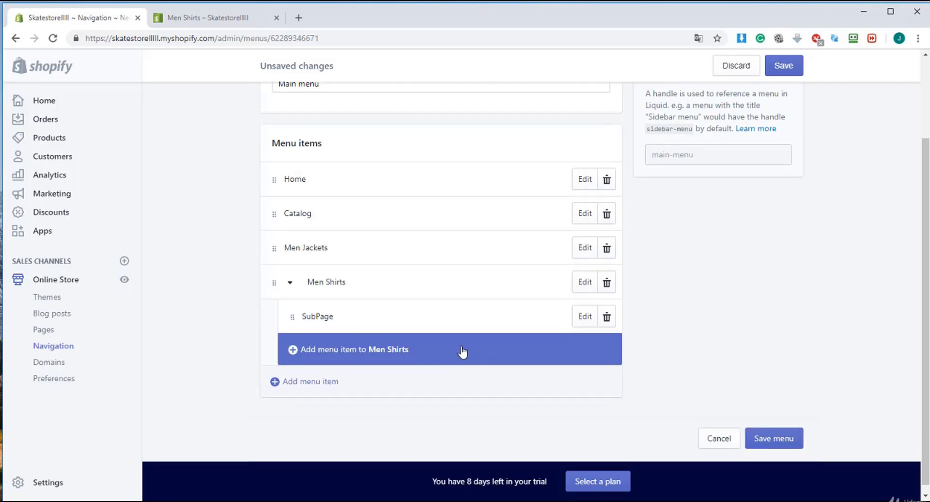
left_click(765, 438)
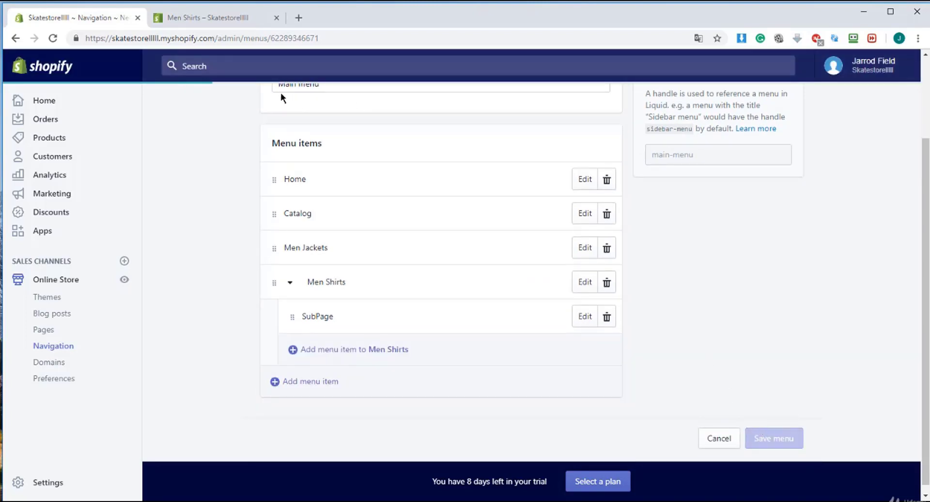
- On the live storefront, reload the Men Shirts page to check its header link for a drop-down, then view the home page and its next banner slide
left_click(203, 18)
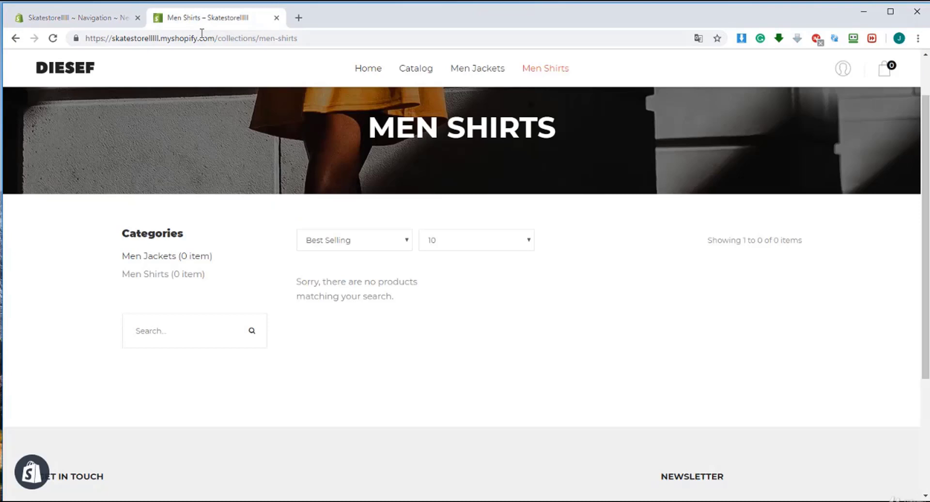
left_click(202, 37)
left_click(51, 39)
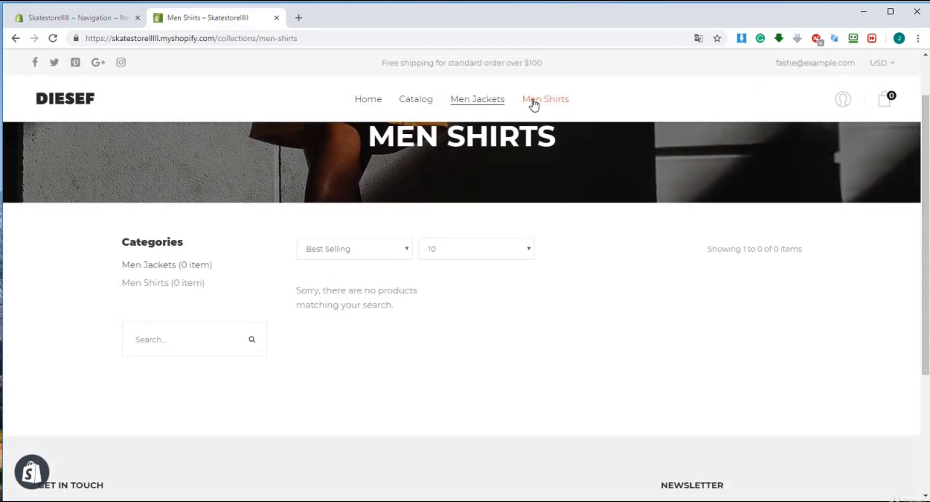
mouse_move(535, 108)
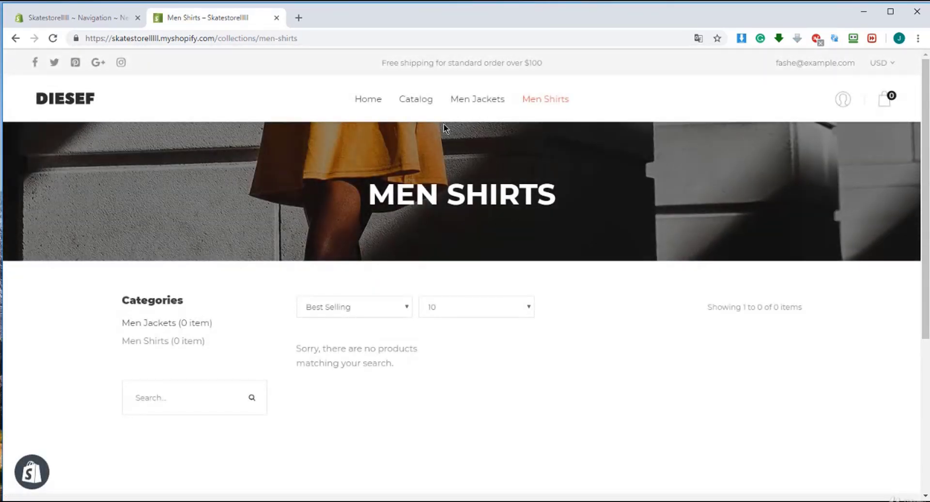
left_click(369, 100)
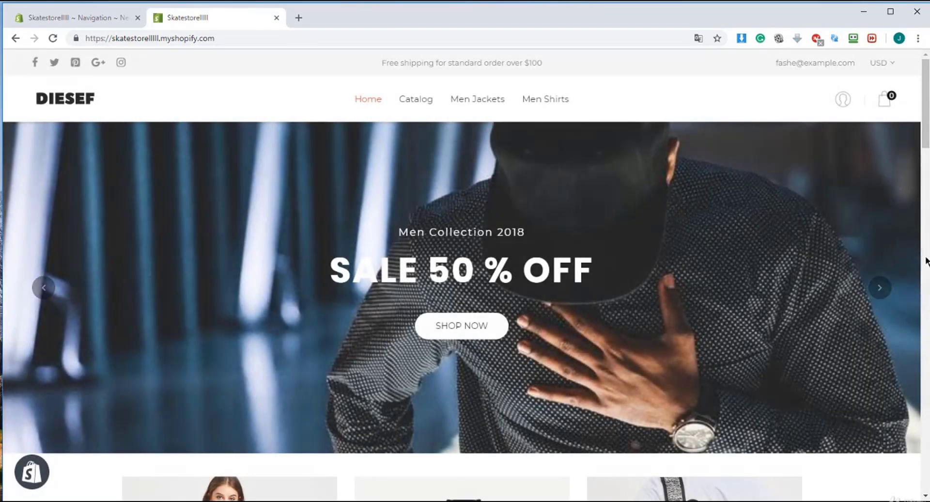
left_click(881, 288)
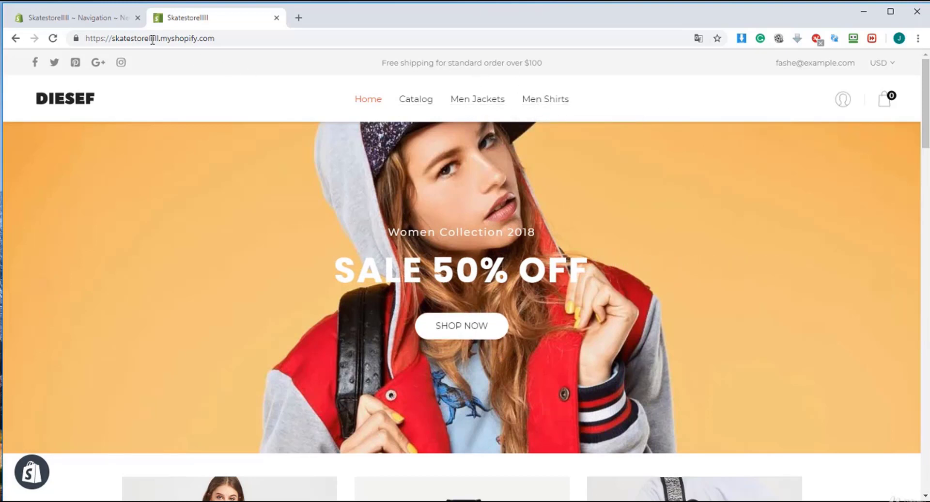
- Back in the Shopify admin, delete the SubPage item nested under Men Shirts and save the main menu
left_click(131, 26)
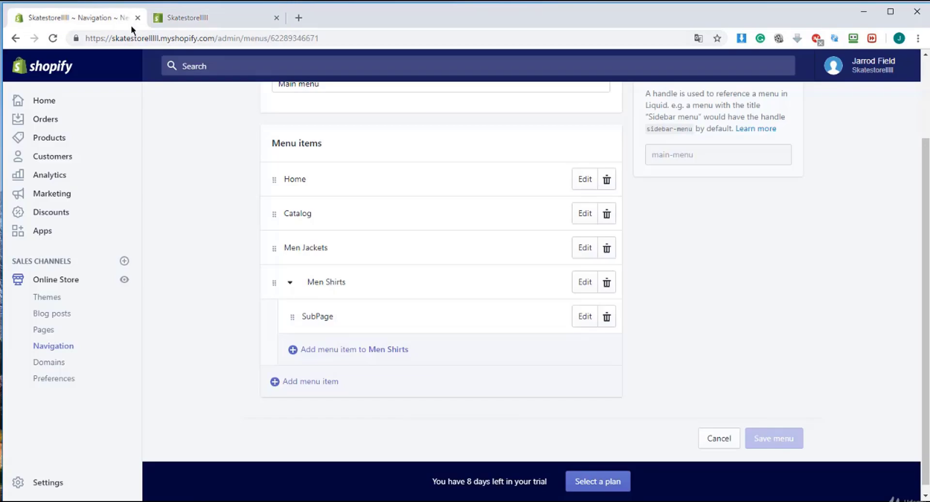
left_click(606, 317)
left_click(607, 200)
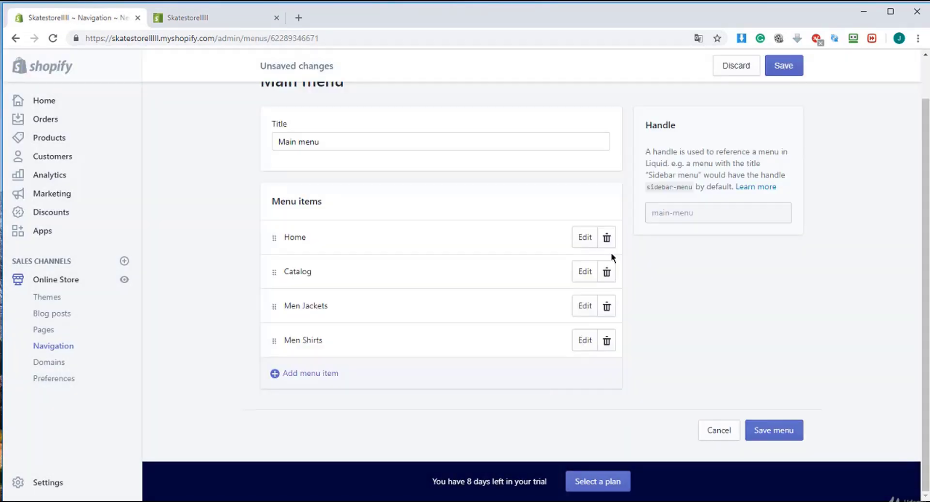
left_click(771, 435)
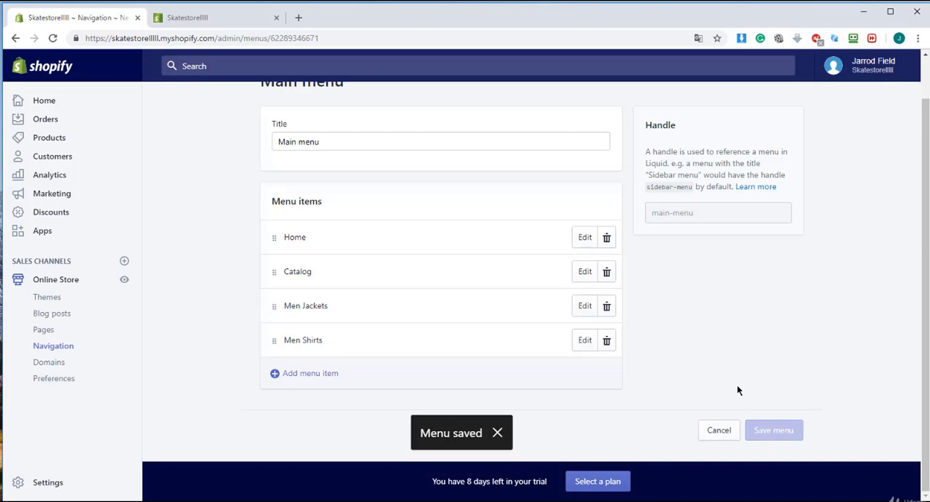
left_click(502, 433)
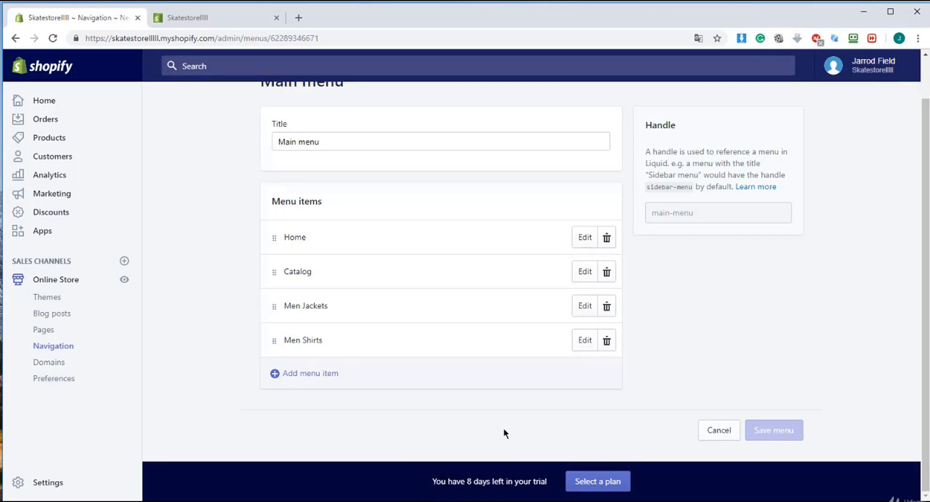
scroll(501, 391, "up", 1)
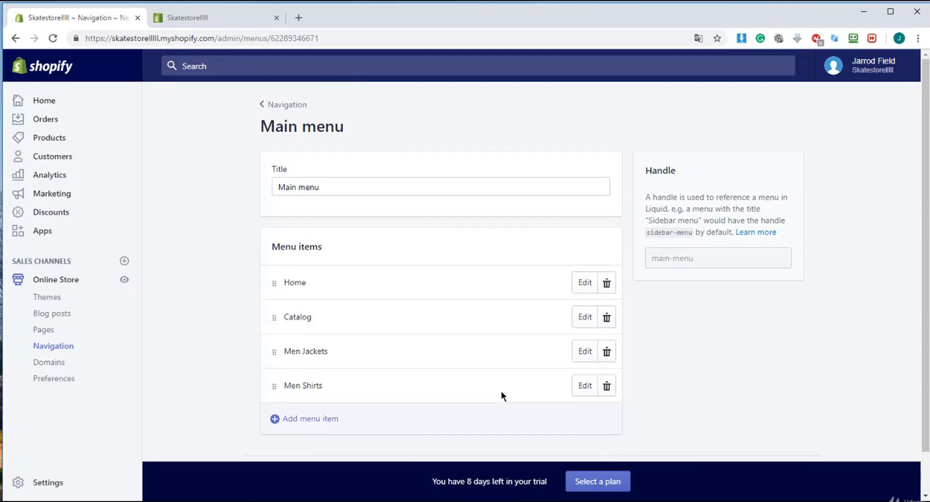